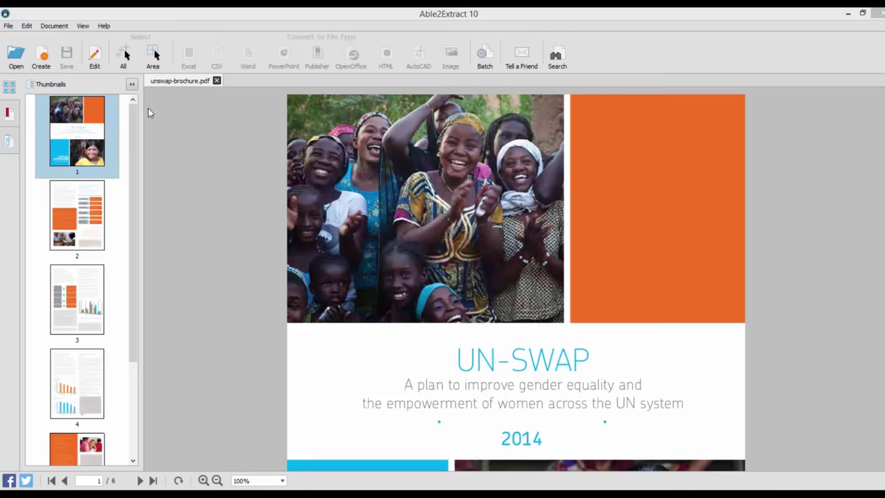
Step: Switch Occupational Employment-Wages.pdf to editing mode and set the text font to ArialNarrow-Italic
{"action": "left_click", "coordinate": [95, 55]}
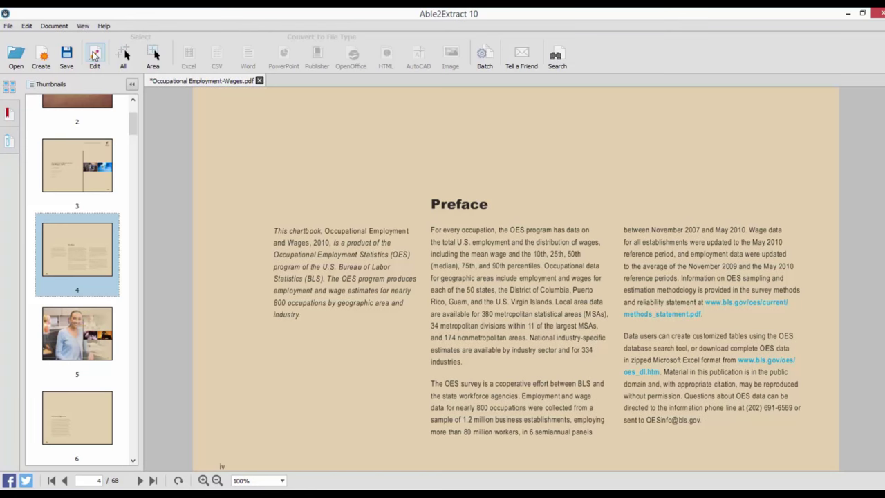
{"action": "left_click", "coordinate": [95, 55]}
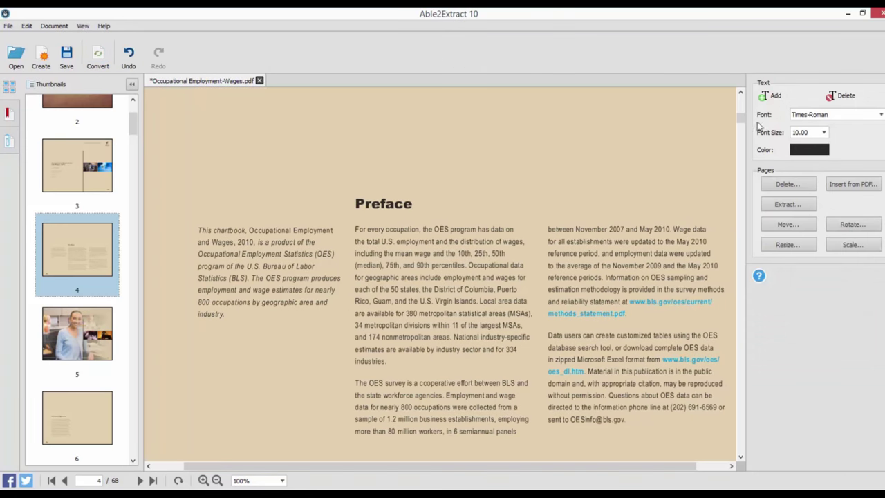
{"action": "left_click", "coordinate": [882, 116]}
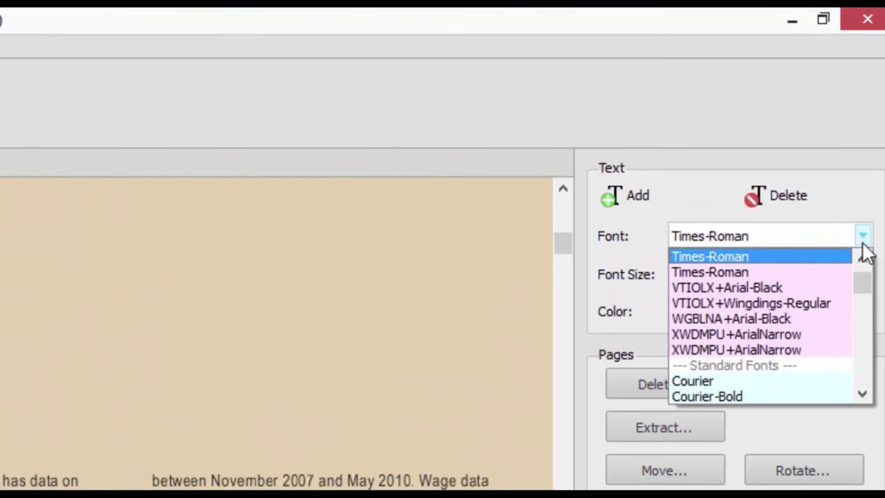
{"action": "scroll", "coordinate": [864, 262], "scroll_direction": "up", "scroll_amount": 4}
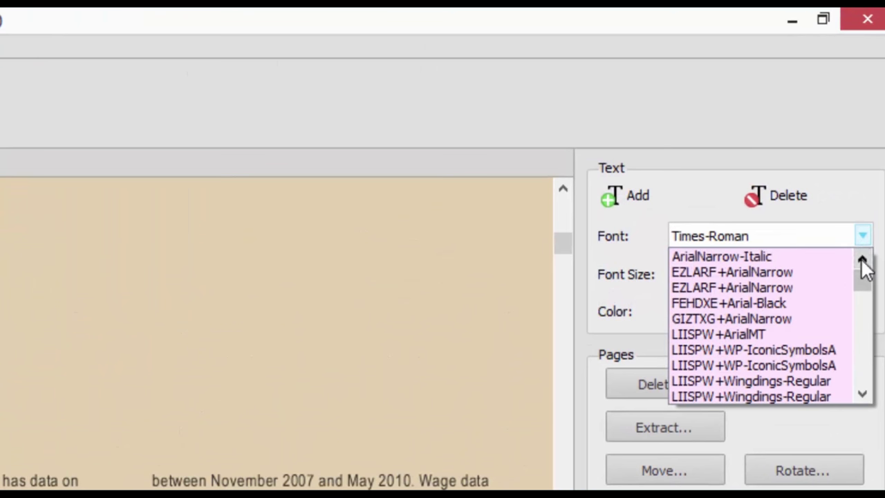
{"action": "left_click", "coordinate": [862, 261]}
{"action": "left_click", "coordinate": [863, 261]}
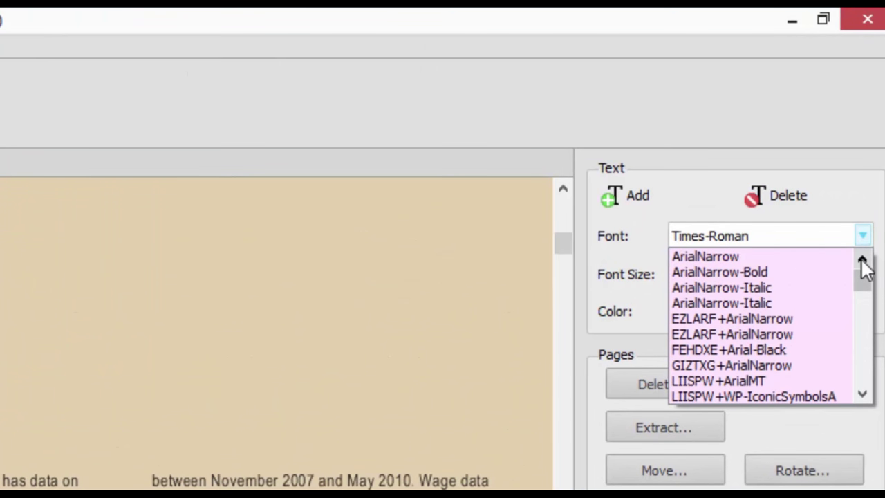
{"action": "left_click", "coordinate": [806, 290]}
Step: Set the font size to 11 and add "All statistics are from 2009-2010." after "industry." on the Preface page
{"action": "left_click", "coordinate": [739, 274]}
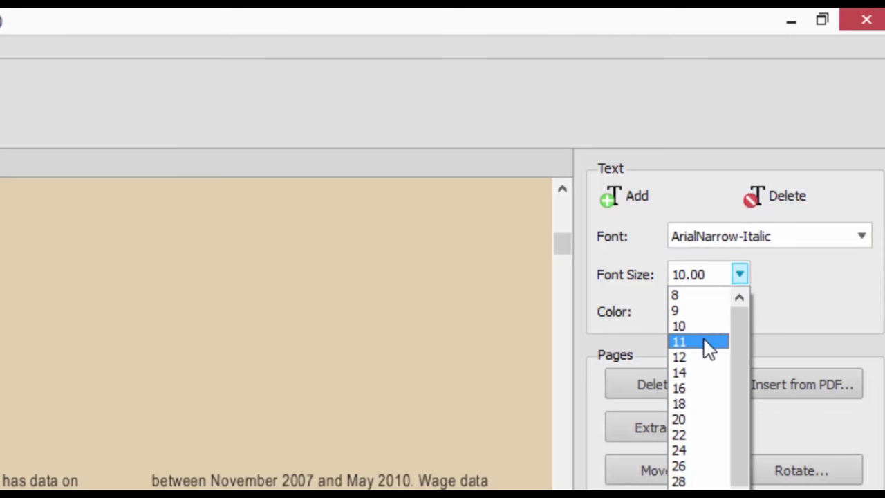
{"action": "left_click", "coordinate": [704, 339]}
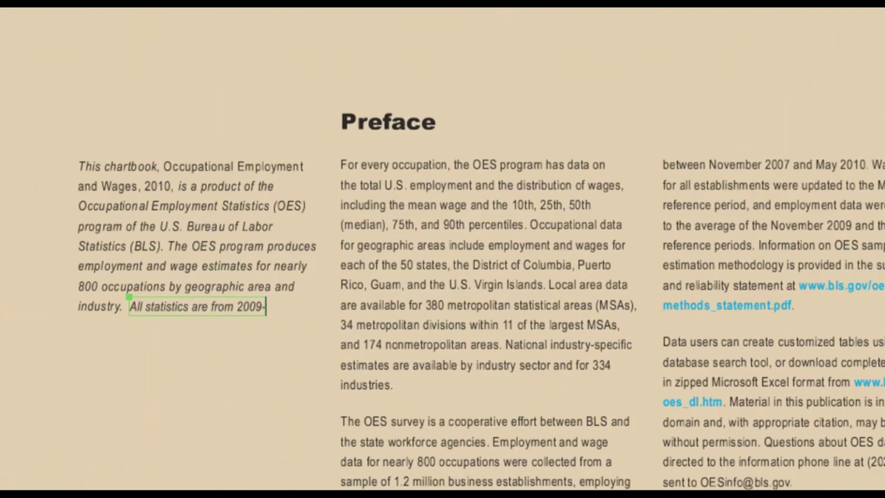
{"action": "type", "text": "2010."}
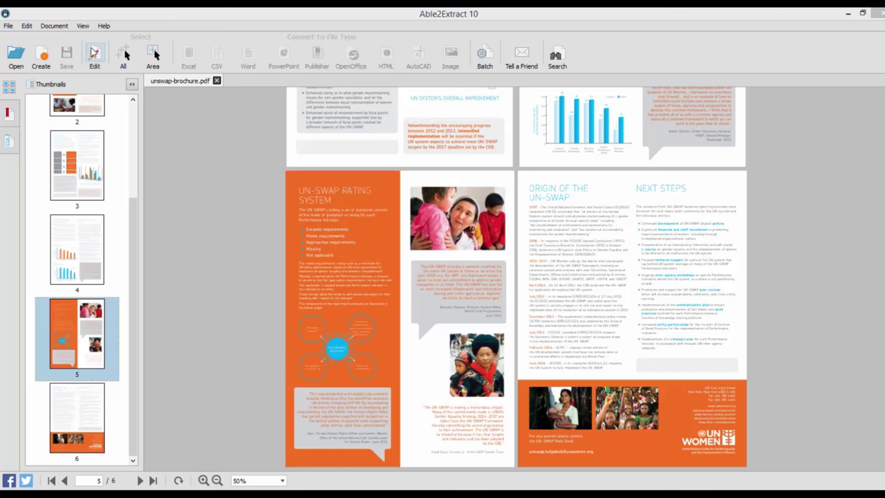
Step: Edit unswap-brochure.pdf and insert pages 5 to 6 of elementary-school-teaching-ebook.pdf at the end of the document
{"action": "left_click", "coordinate": [95, 54]}
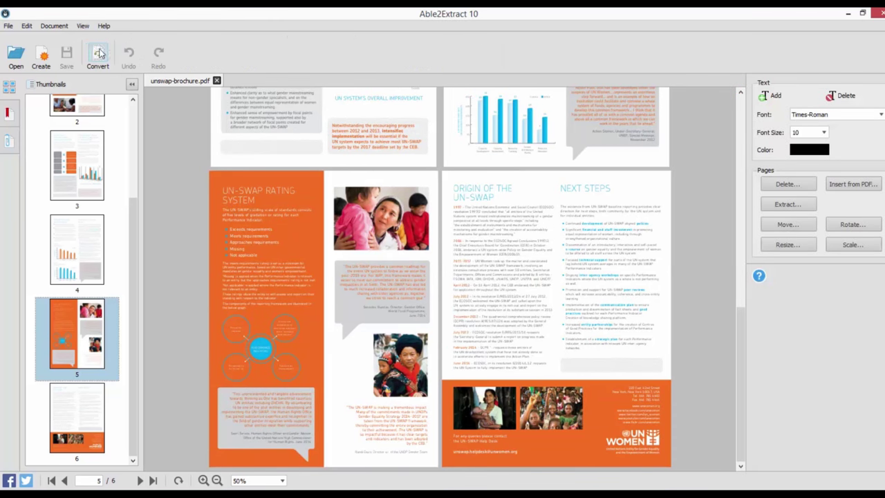
{"action": "left_click", "coordinate": [787, 224]}
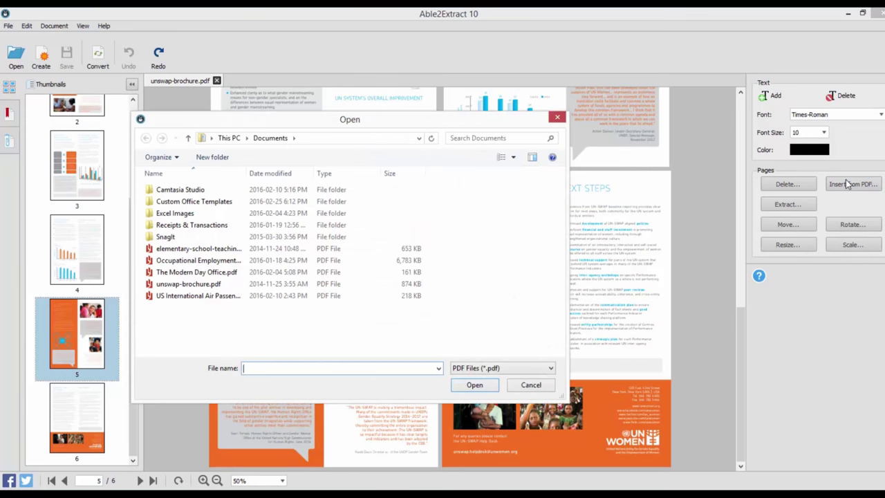
{"action": "left_click", "coordinate": [360, 247]}
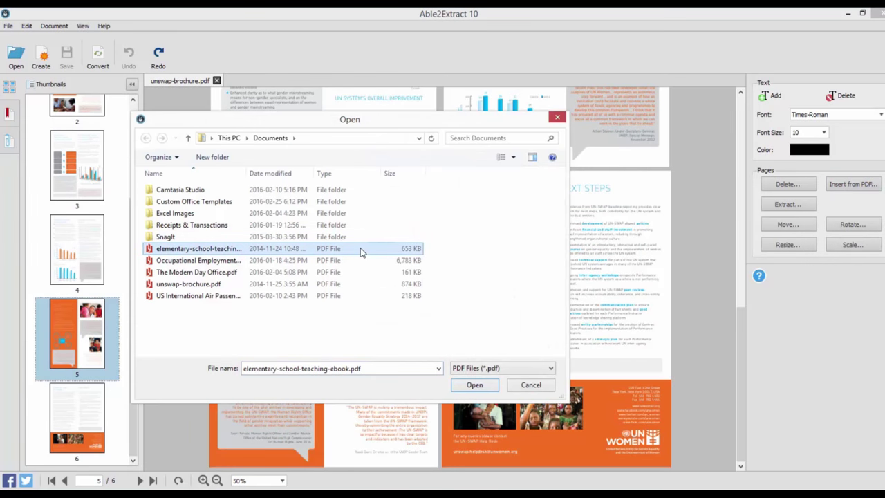
{"action": "left_click", "coordinate": [474, 384]}
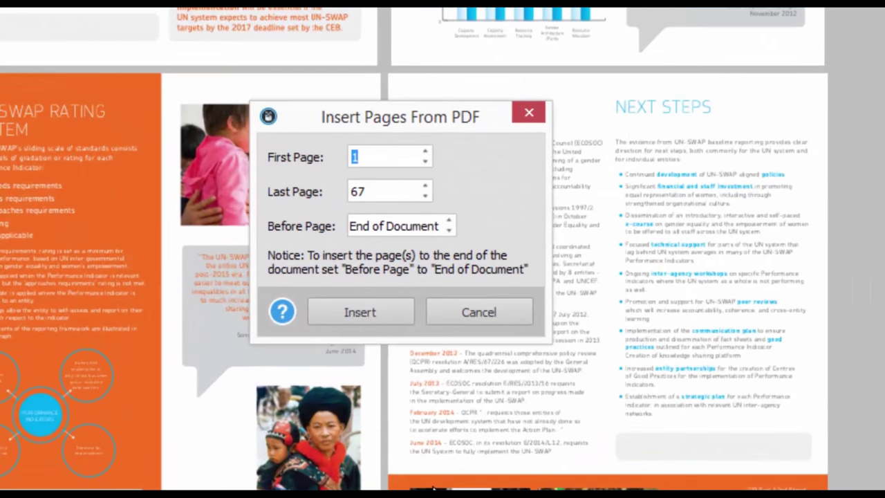
{"action": "type", "text": "5"}
{"action": "key", "text": "Tab"}
{"action": "type", "text": "6"}
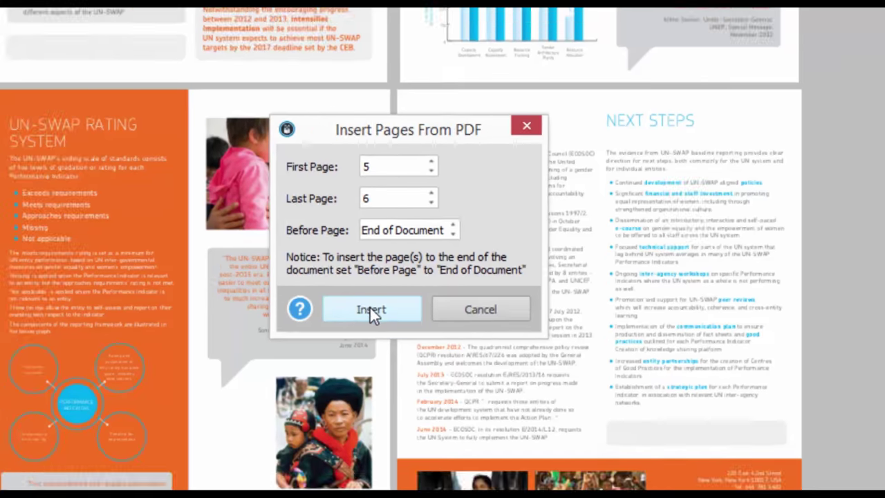
{"action": "left_click", "coordinate": [372, 311]}
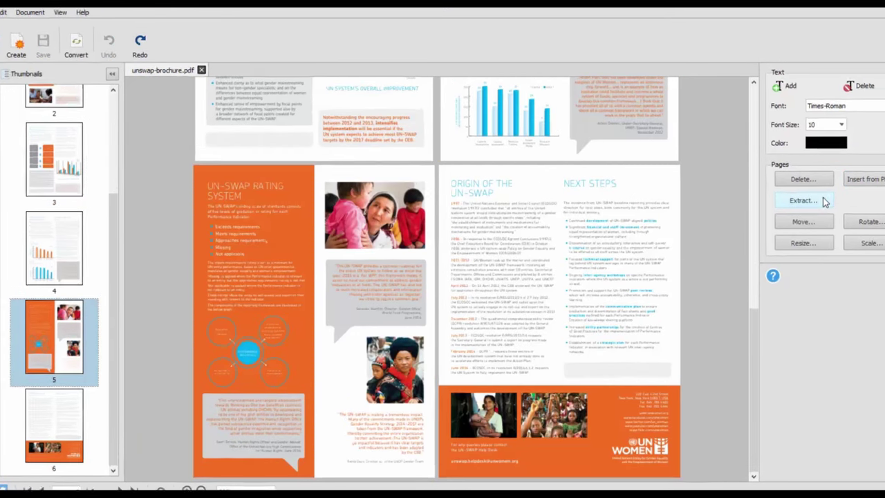
Step: Extract pages 5 to 6 from unswap-brochure.pdf
{"action": "left_click", "coordinate": [810, 204]}
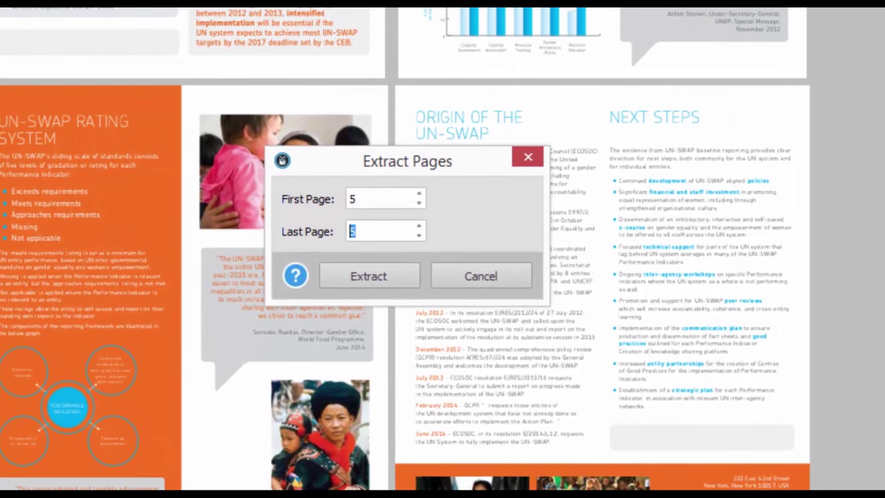
{"action": "type", "text": "6"}
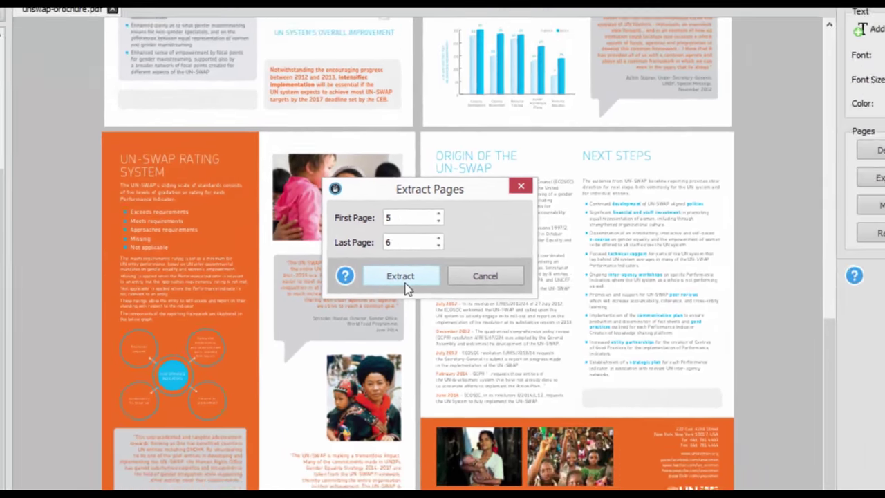
{"action": "left_click", "coordinate": [374, 280]}
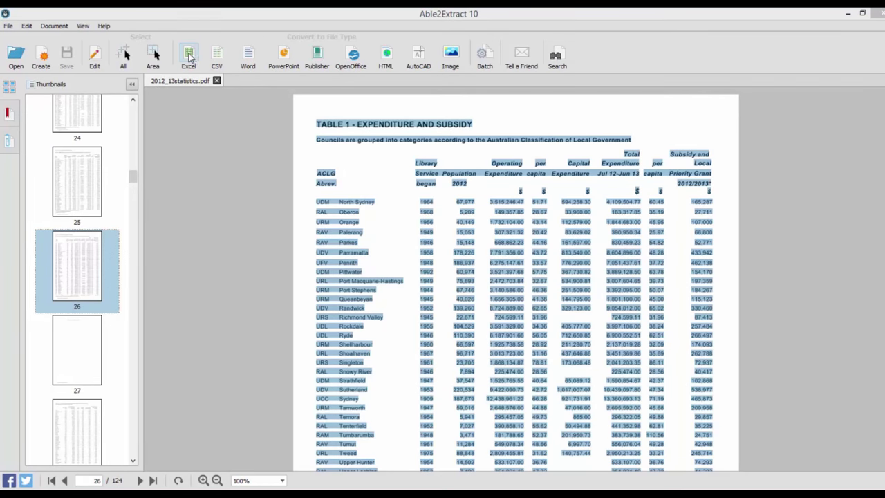
Step: Convert the selected content of 2012_13statistics.pdf to Excel with the Automatic option
{"action": "left_click", "coordinate": [195, 58]}
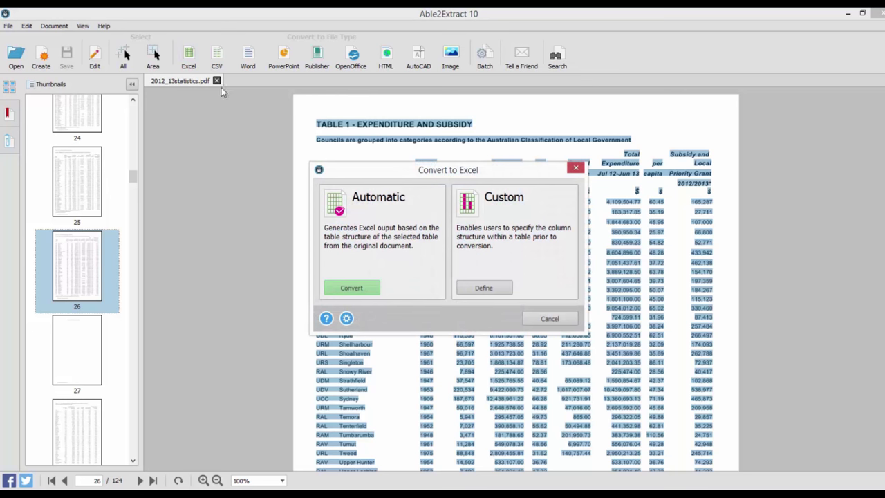
{"action": "left_click", "coordinate": [351, 289]}
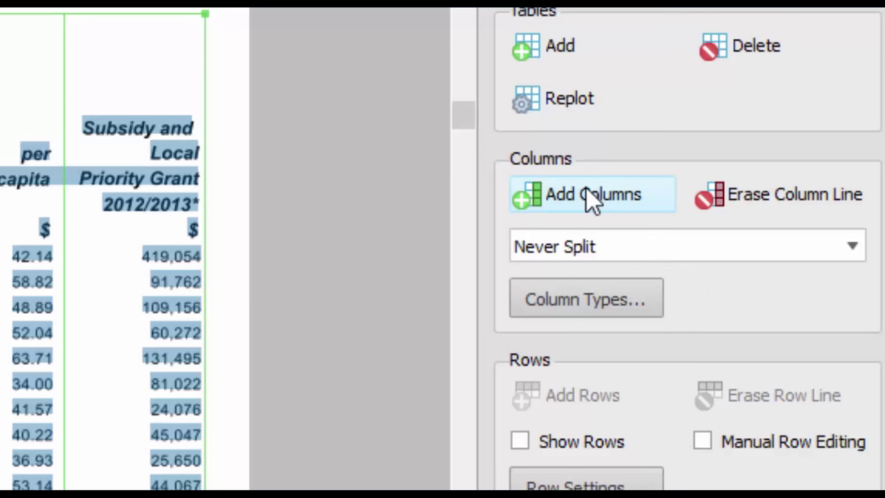
Step: Activate column adding and then column line erasing for the Expenditure and Subsidy table's custom Excel layout
{"action": "left_click", "coordinate": [596, 188]}
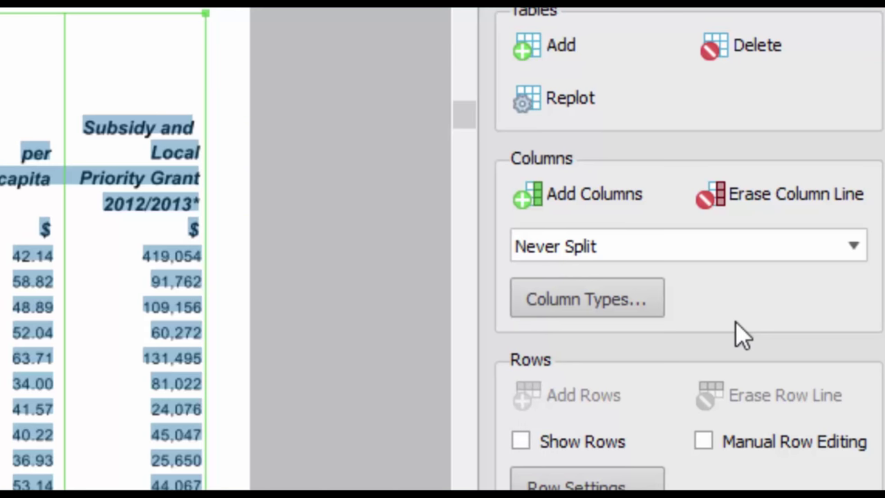
{"action": "left_click", "coordinate": [775, 193]}
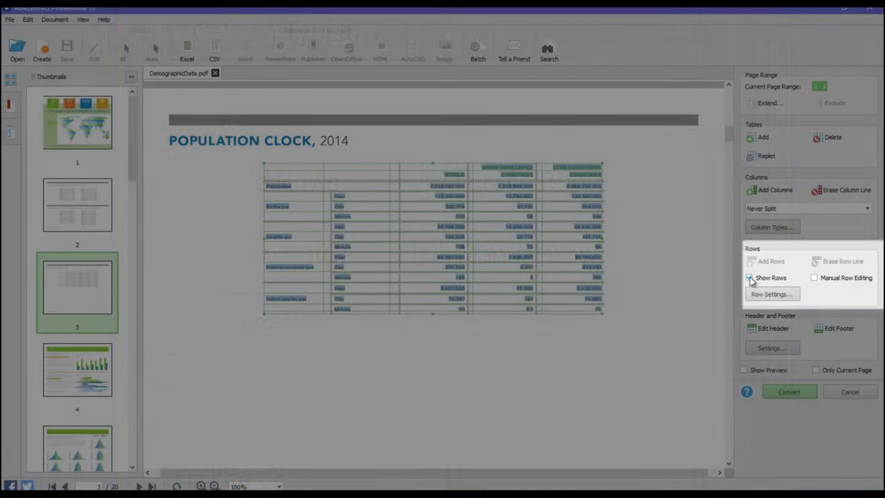
Step: Enable manual row editing for the Population Clock table, then activate row adding and row line erasing
{"action": "left_click", "coordinate": [183, 253]}
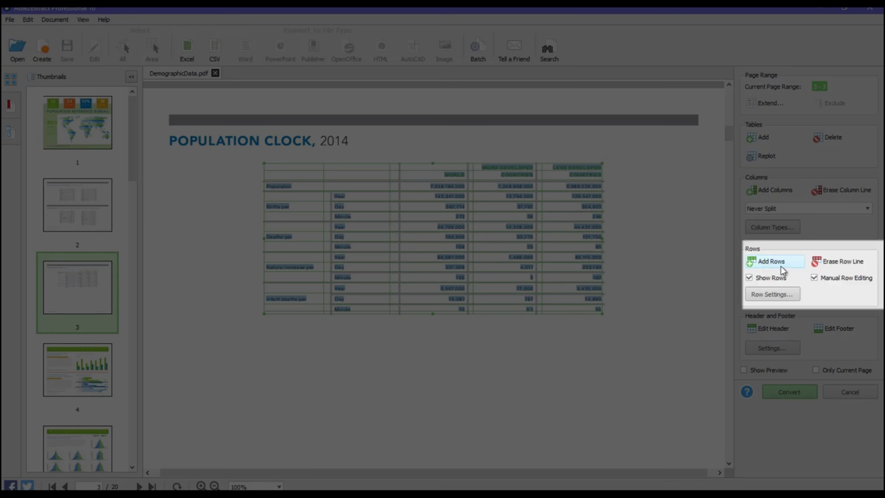
{"action": "left_click", "coordinate": [766, 262]}
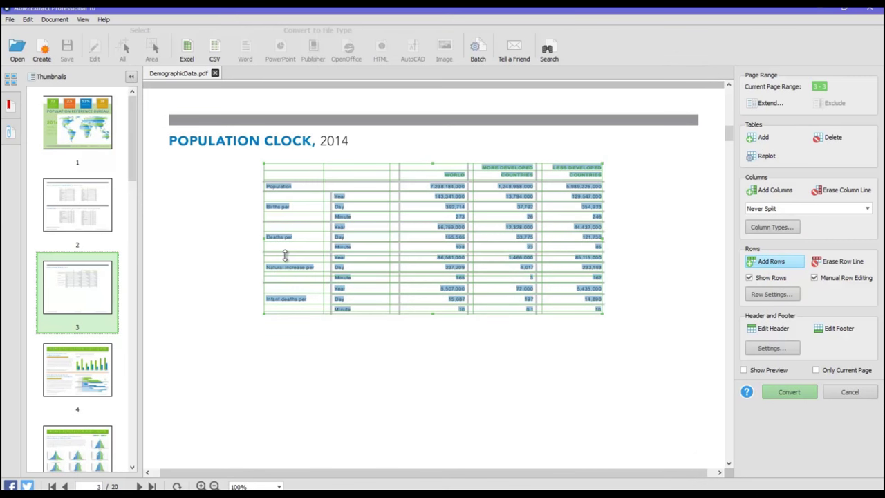
{"action": "left_click", "coordinate": [819, 262]}
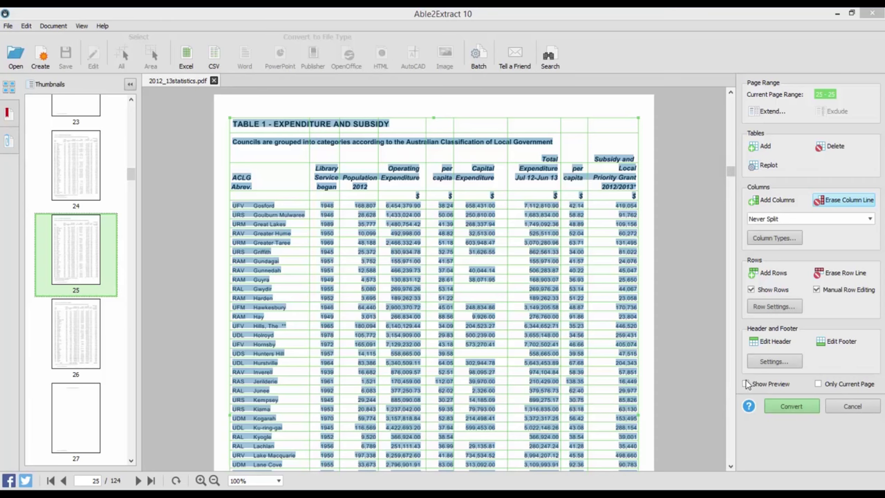
Step: Turn on the conversion preview for the Expenditure and Subsidy table in 2012_13statistics.pdf
{"action": "left_click", "coordinate": [747, 383]}
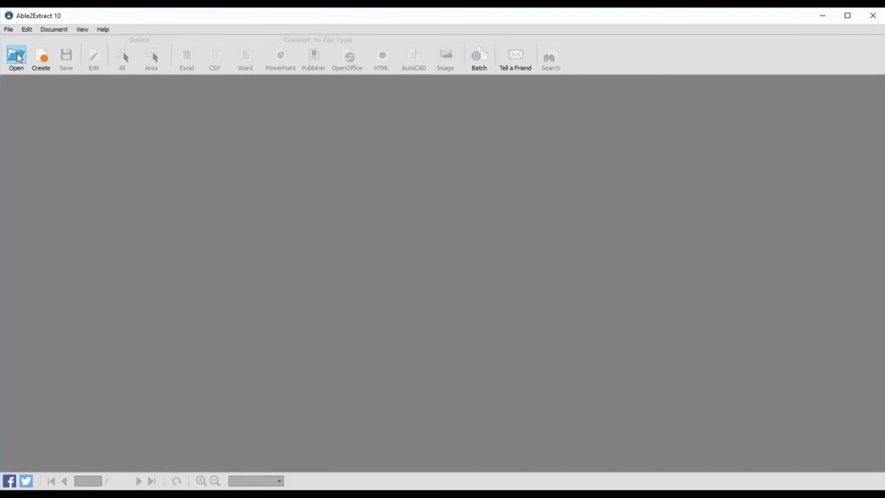
Step: Open the Chapter_17_Q&P presentation from the Documents folder
{"action": "left_click", "coordinate": [17, 57]}
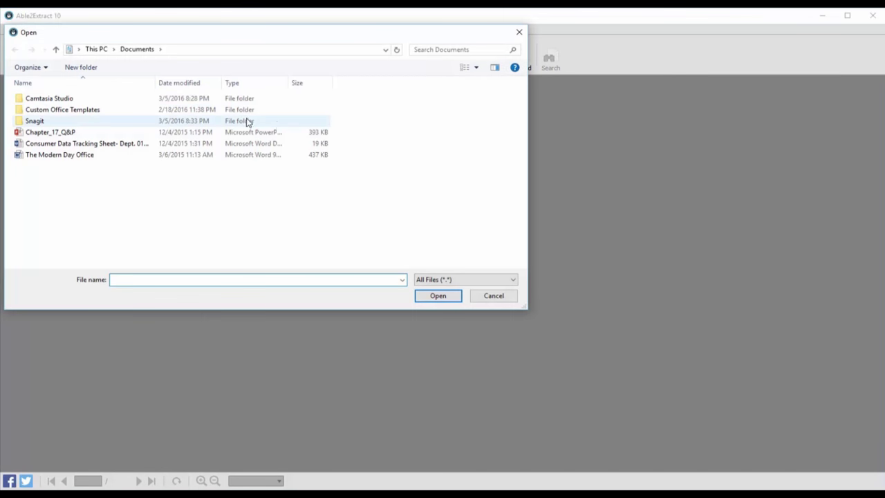
{"action": "left_click", "coordinate": [287, 132]}
{"action": "left_click", "coordinate": [430, 296]}
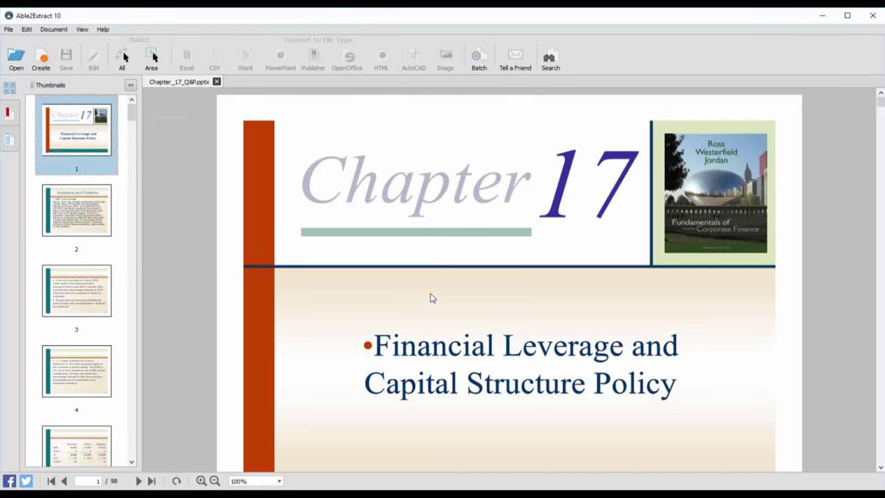
Step: Select the content of page 5 and convert it to Excel with the Automatic option
{"action": "left_click", "coordinate": [92, 440]}
{"action": "left_click", "coordinate": [26, 29]}
{"action": "left_click", "coordinate": [52, 90]}
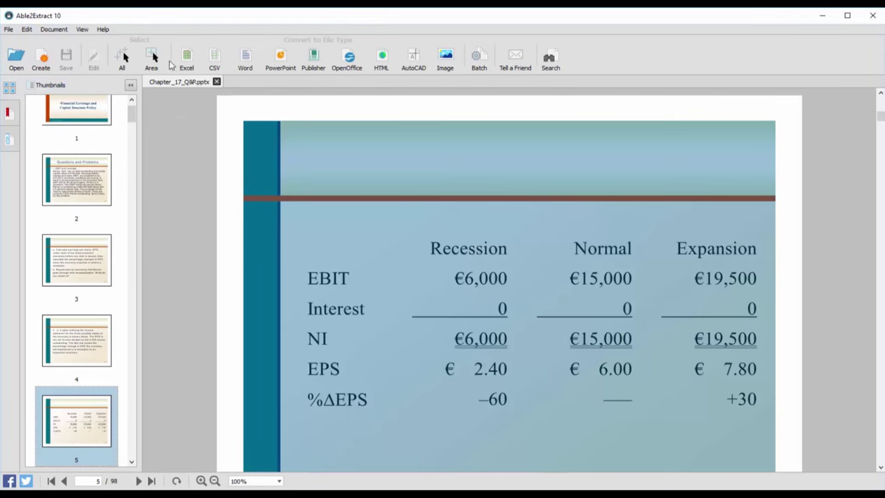
{"action": "left_click", "coordinate": [186, 60]}
{"action": "left_click", "coordinate": [347, 287]}
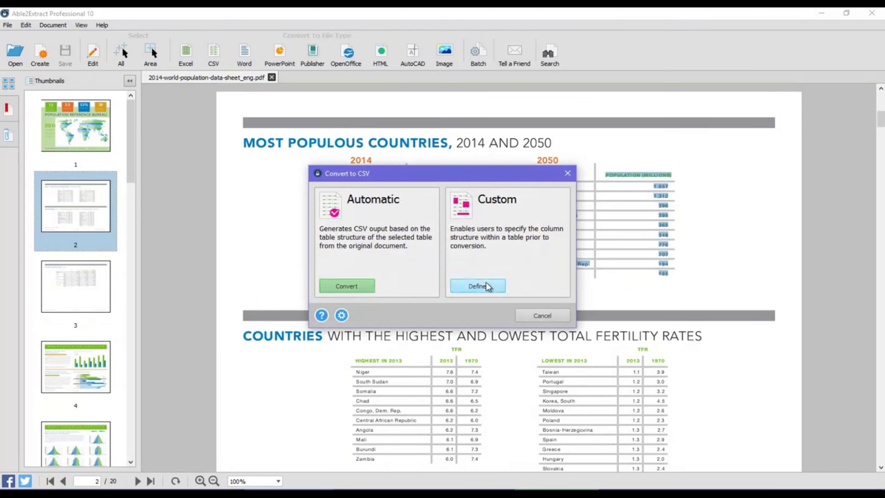
Step: Convert the selected Most Populous Countries tables to CSV with the Custom option and save the renamed file to the Desktop
{"action": "left_click", "coordinate": [484, 286]}
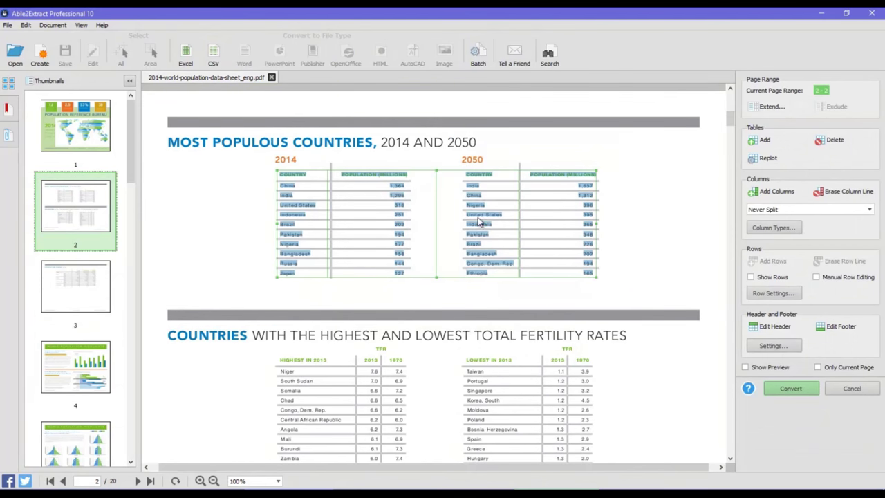
{"action": "left_click", "coordinate": [791, 389]}
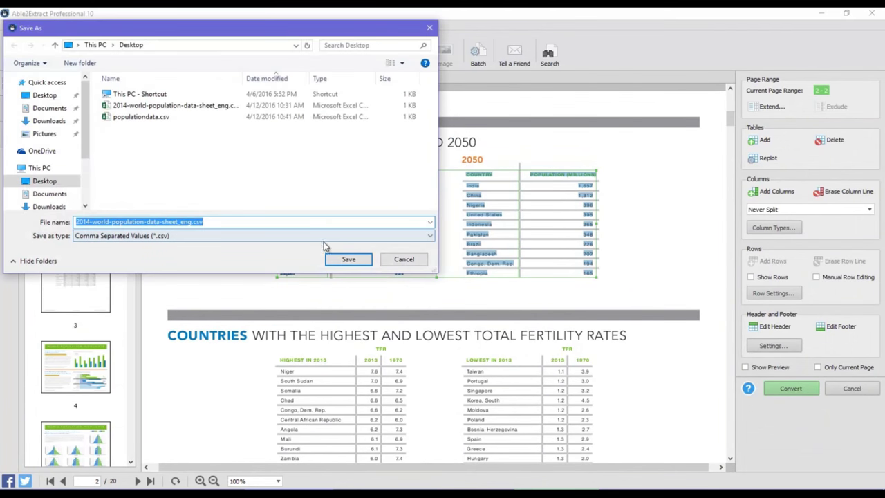
{"action": "left_click_drag", "start_coordinate": [193, 222], "coordinate": [78, 222]}
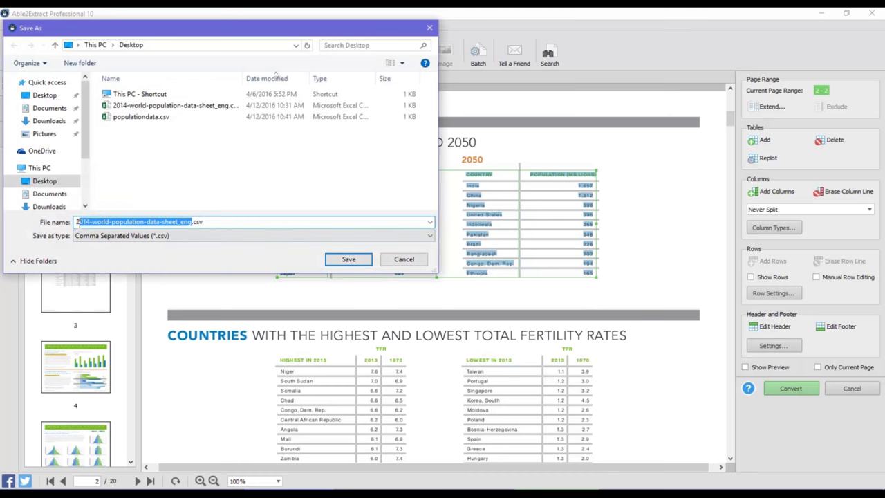
{"action": "key", "text": "BackSpace"}
{"action": "left_click", "coordinate": [349, 259]}
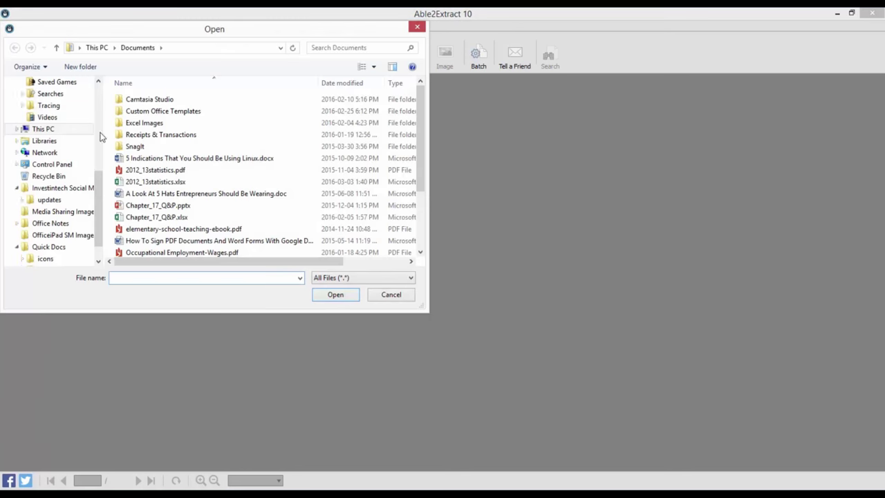
Step: Open elementary-school-teaching-ebook.pdf and convert its entire content to the Word document elementary-school-teaching-ebook.docx in Documents
{"action": "left_click", "coordinate": [186, 231]}
{"action": "left_click", "coordinate": [356, 300]}
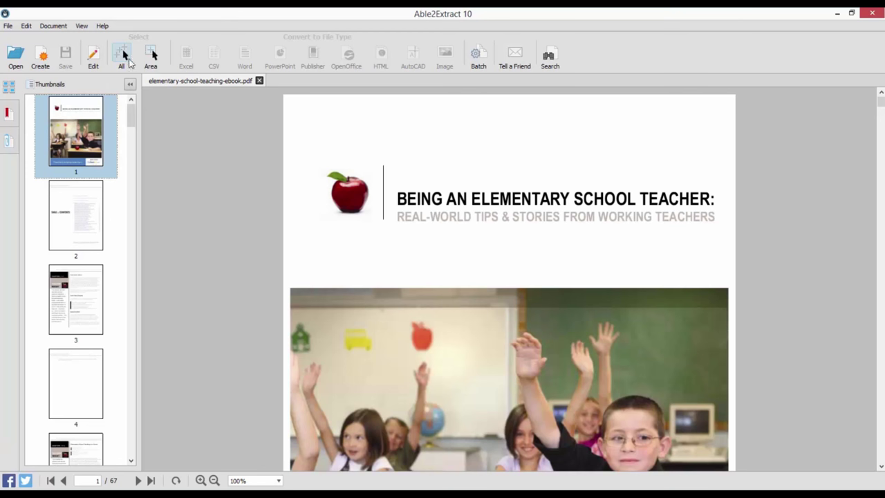
{"action": "left_click", "coordinate": [123, 55]}
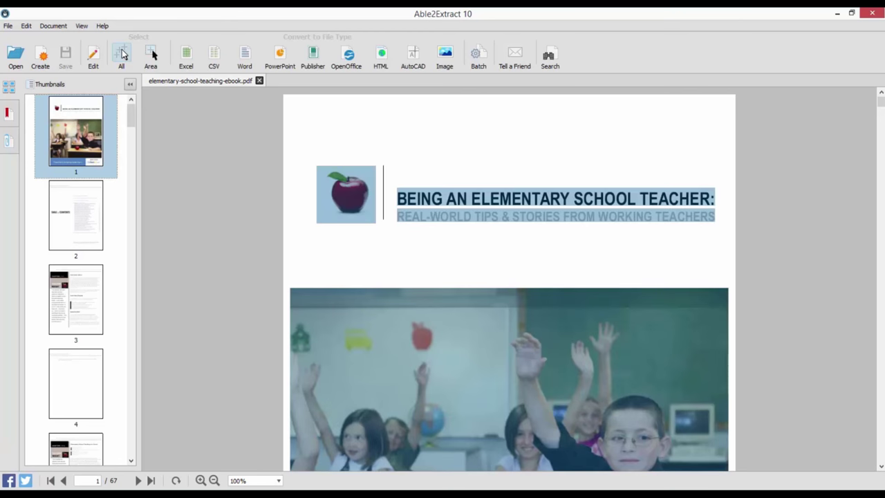
{"action": "left_click", "coordinate": [245, 58]}
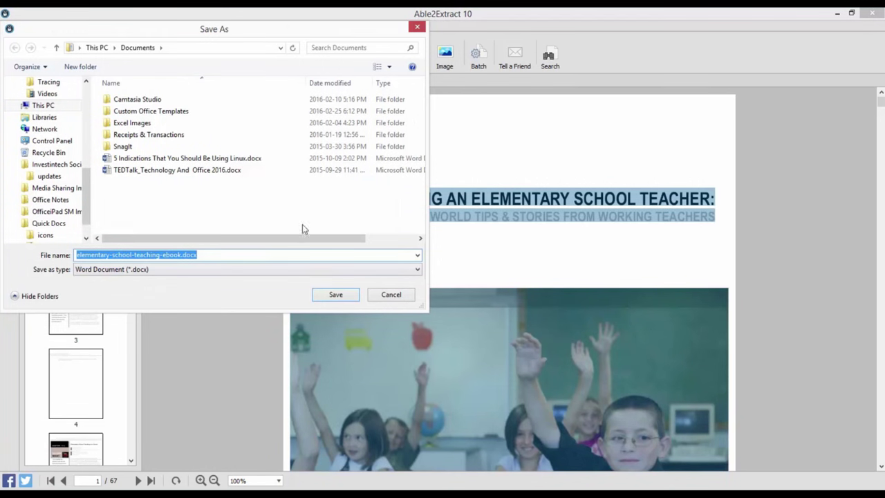
{"action": "left_click", "coordinate": [329, 296]}
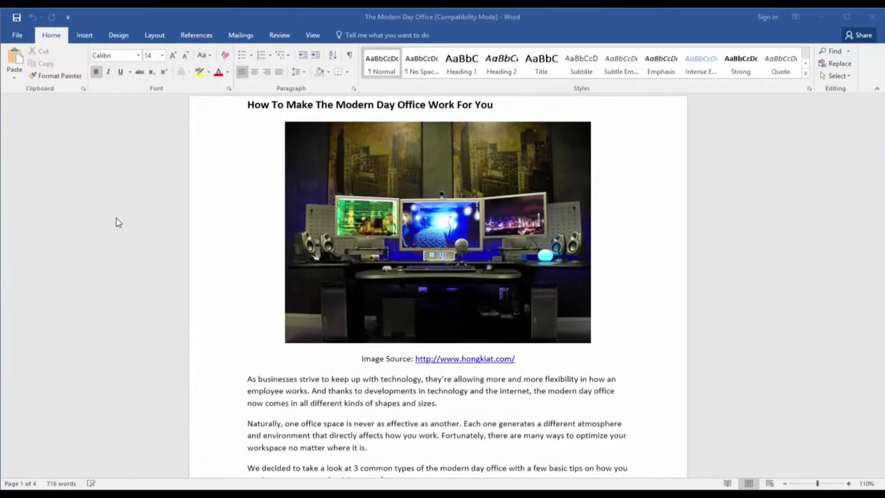
Step: Switch to Word and open the print settings for The Modern Day Office document
{"action": "left_click", "coordinate": [17, 36]}
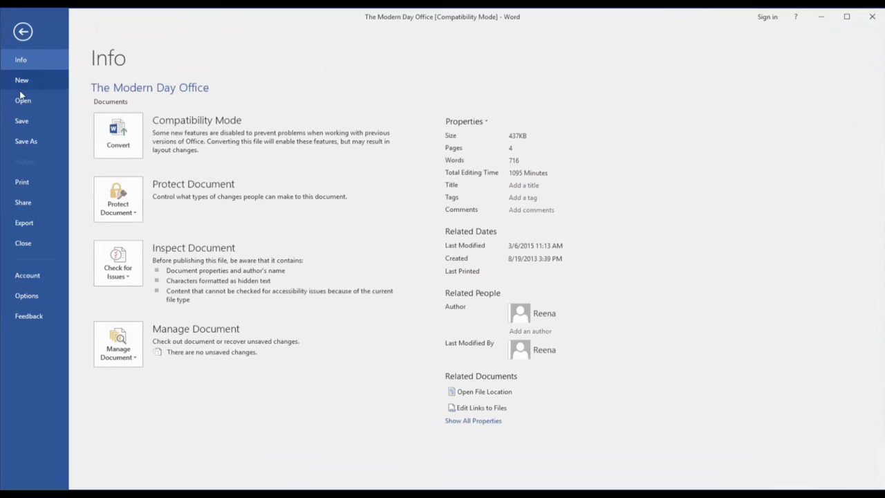
{"action": "left_click", "coordinate": [21, 184]}
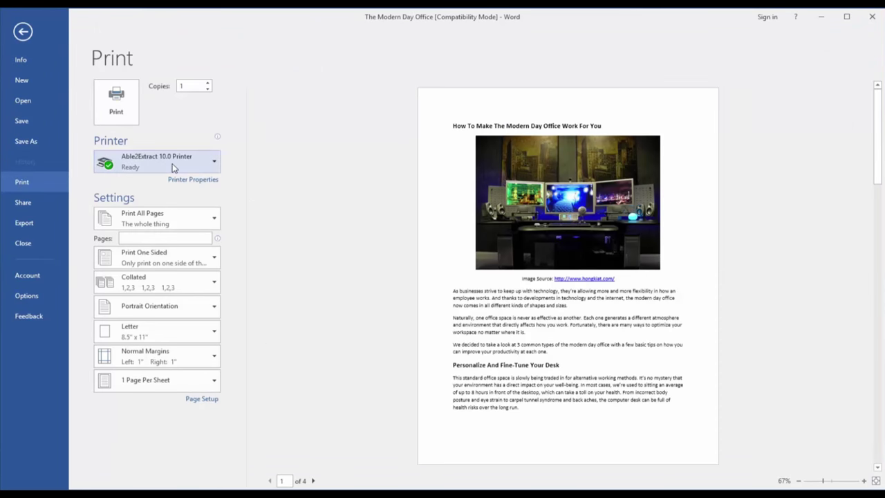